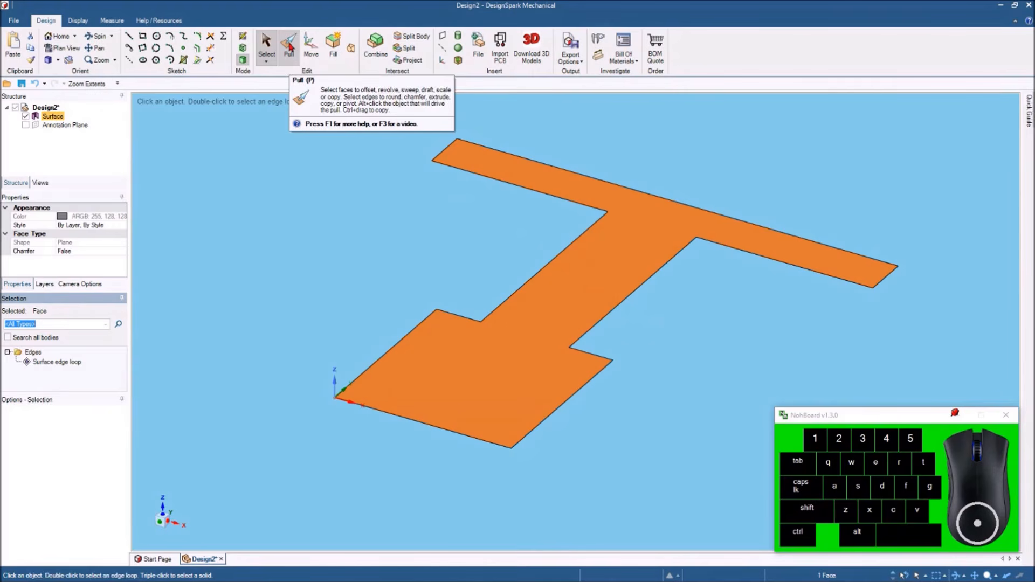
Revolve the T-shaped profile face 270° about its base edge along the X axis, using Pull
{"action": "left_click", "coordinate": [289, 48]}
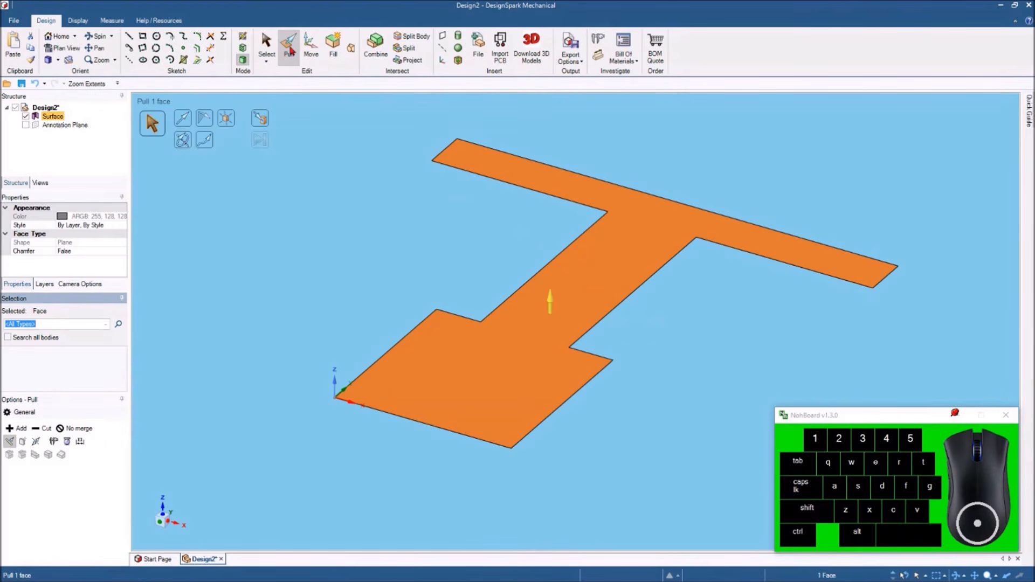
{"action": "left_click", "coordinate": [184, 143]}
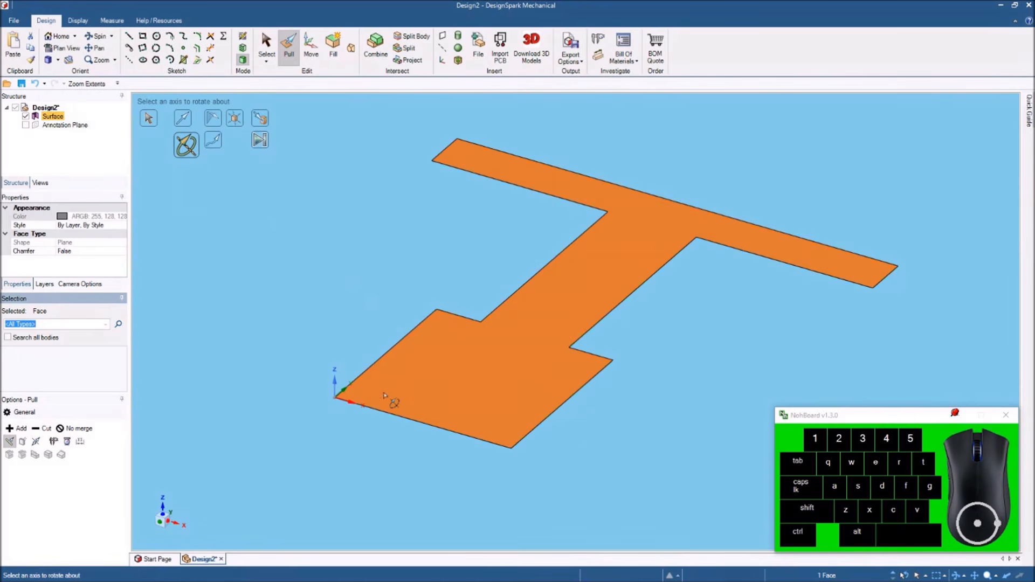
{"action": "left_click", "coordinate": [396, 417]}
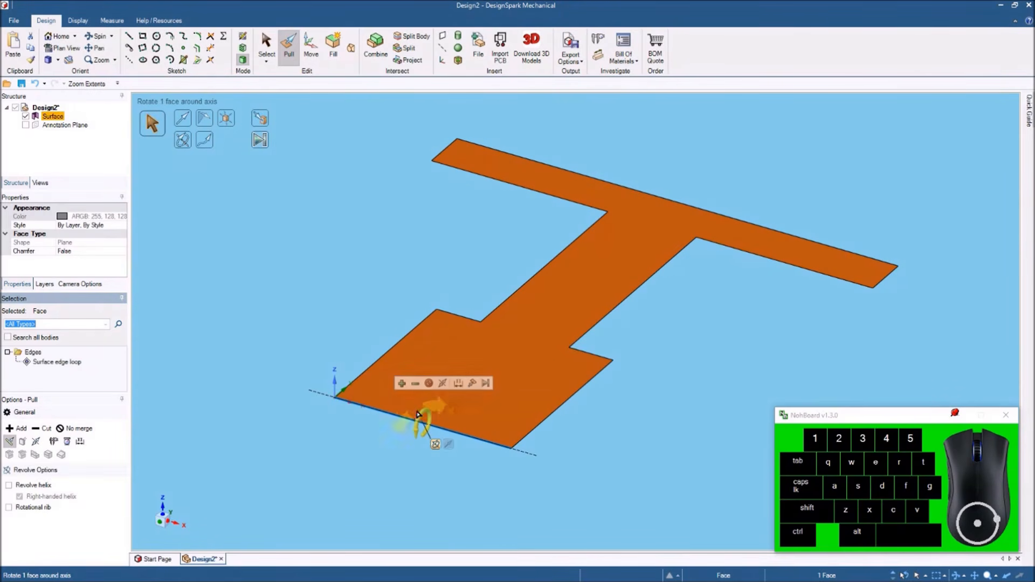
{"action": "left_click_drag", "start_coordinate": [422, 425], "coordinate": [742, 299]}
{"action": "type", "text": "270"}
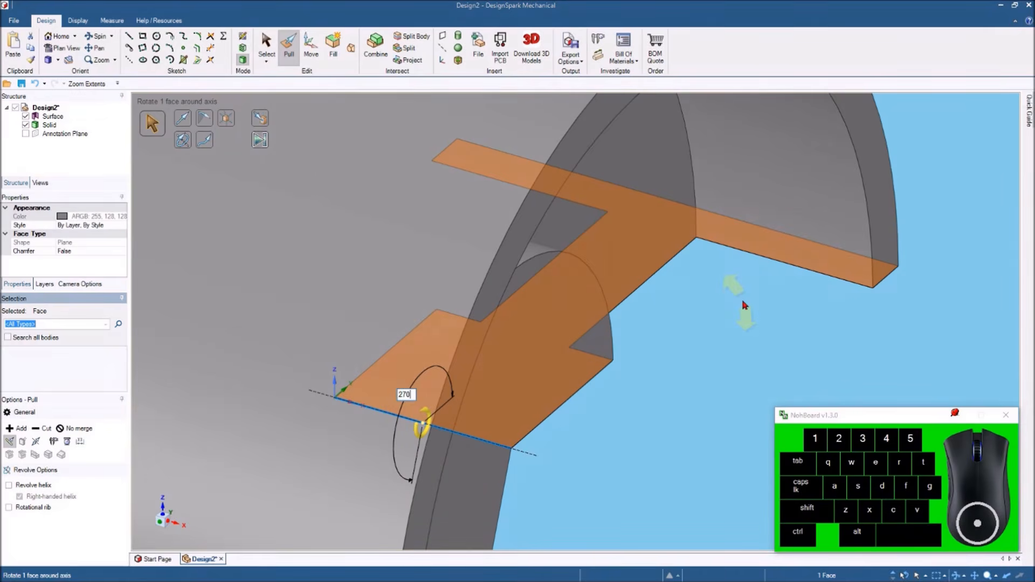
{"action": "key", "text": "Return"}
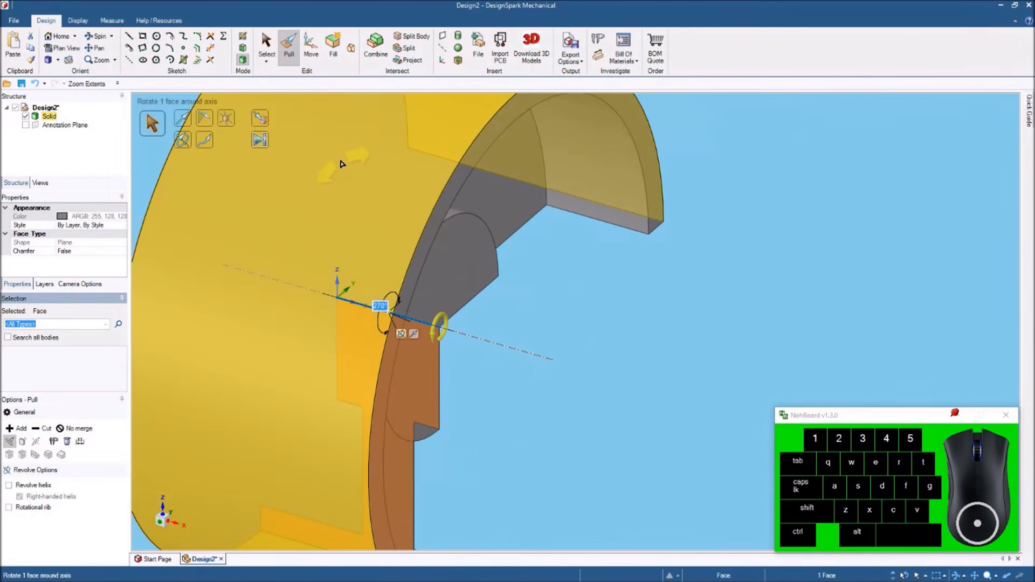
{"action": "middle_click_drag", "start_coordinate": [342, 161], "coordinate": [538, 206]}
{"action": "left_click", "coordinate": [762, 291]}
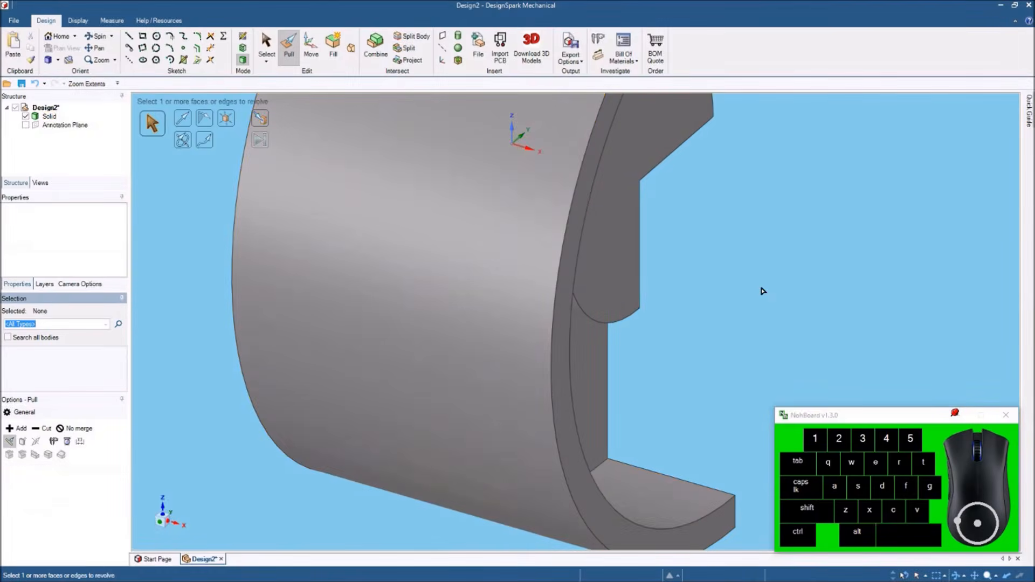
{"action": "left_click", "coordinate": [267, 45]}
{"action": "scroll", "coordinate": [456, 194], "scroll_direction": "up", "scroll_amount": 5}
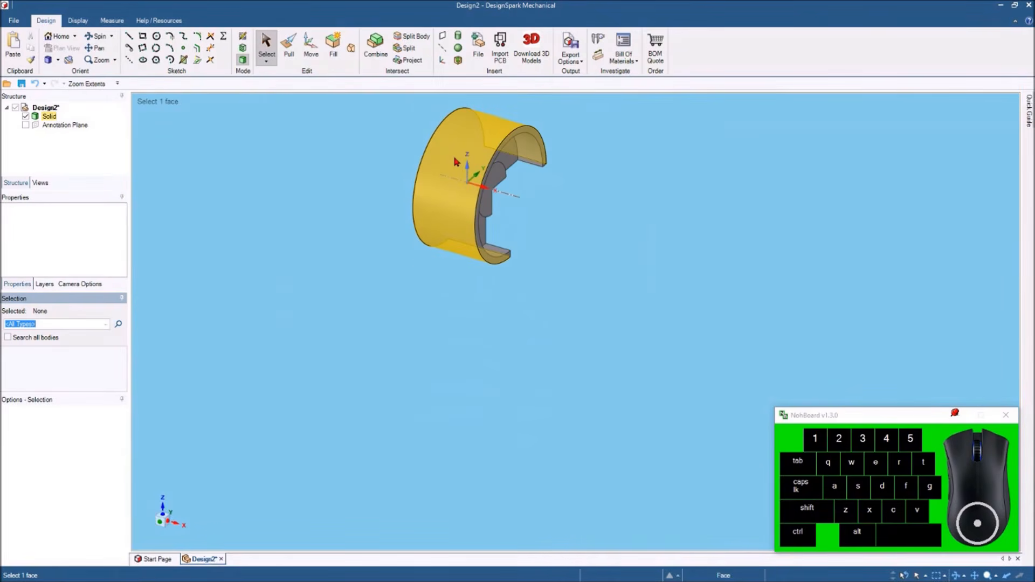
{"action": "key", "text": "z"}
{"action": "middle_click_drag", "start_coordinate": [525, 249], "coordinate": [416, 271], "text": "shift"}
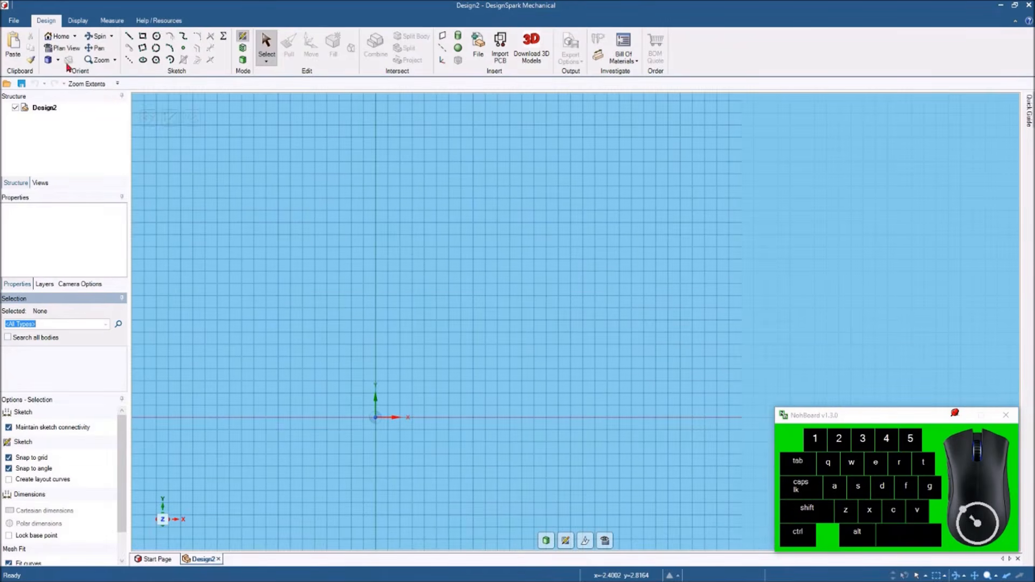
Set the document's unit type to Metric, with lengths in millimetres
{"action": "left_click", "coordinate": [13, 21]}
{"action": "left_click", "coordinate": [193, 239]}
{"action": "left_click", "coordinate": [318, 184]}
{"action": "left_click", "coordinate": [501, 202]}
{"action": "left_click", "coordinate": [482, 222]}
{"action": "left_click", "coordinate": [667, 463]}
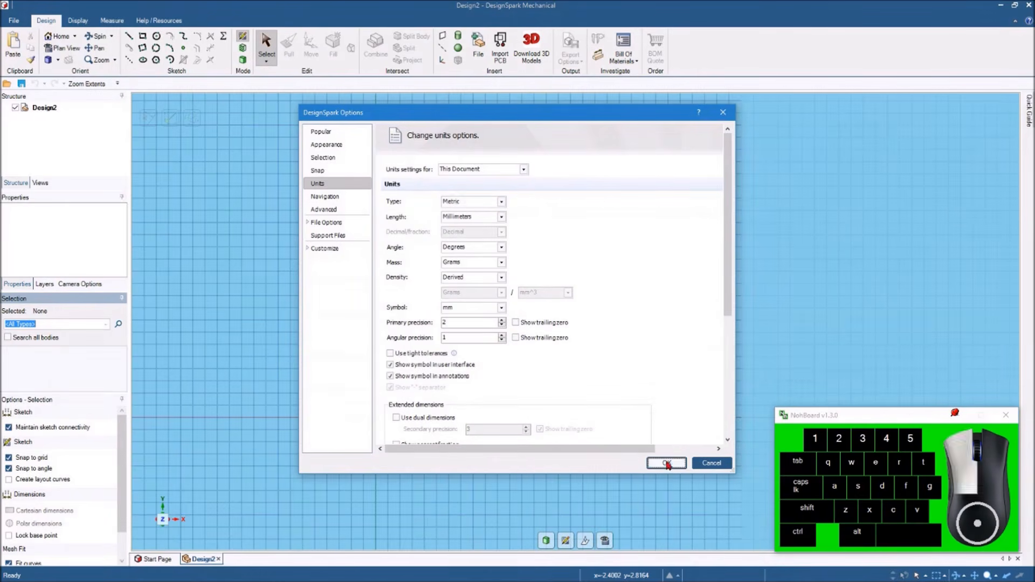
Sketch a 20 mm line from the origin along the X axis and a 20 mm vertical line up from its end
{"action": "middle_click_drag", "start_coordinate": [483, 242], "coordinate": [413, 340], "text": "shift"}
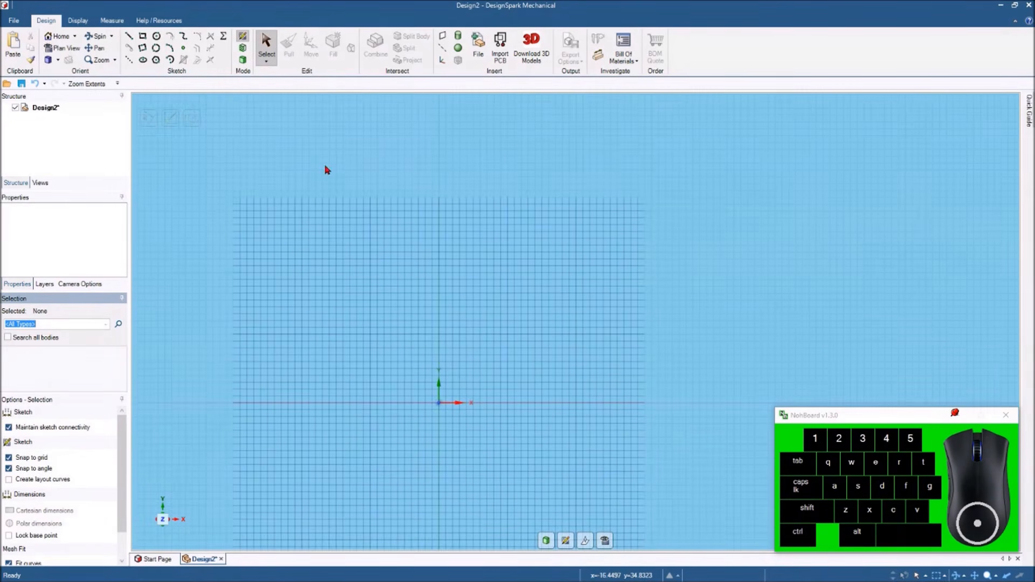
{"action": "key", "text": "l"}
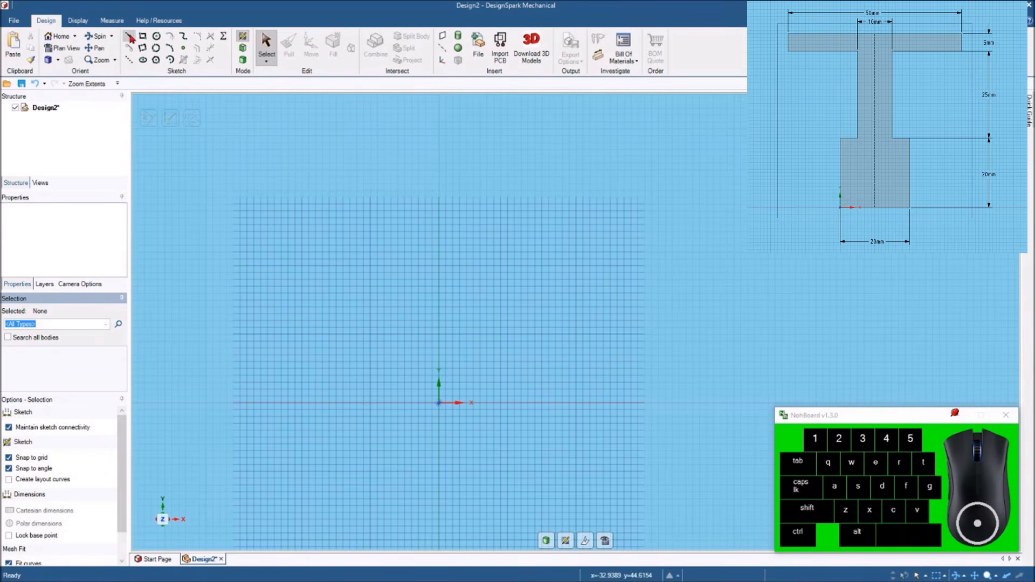
{"action": "left_click", "coordinate": [439, 404]}
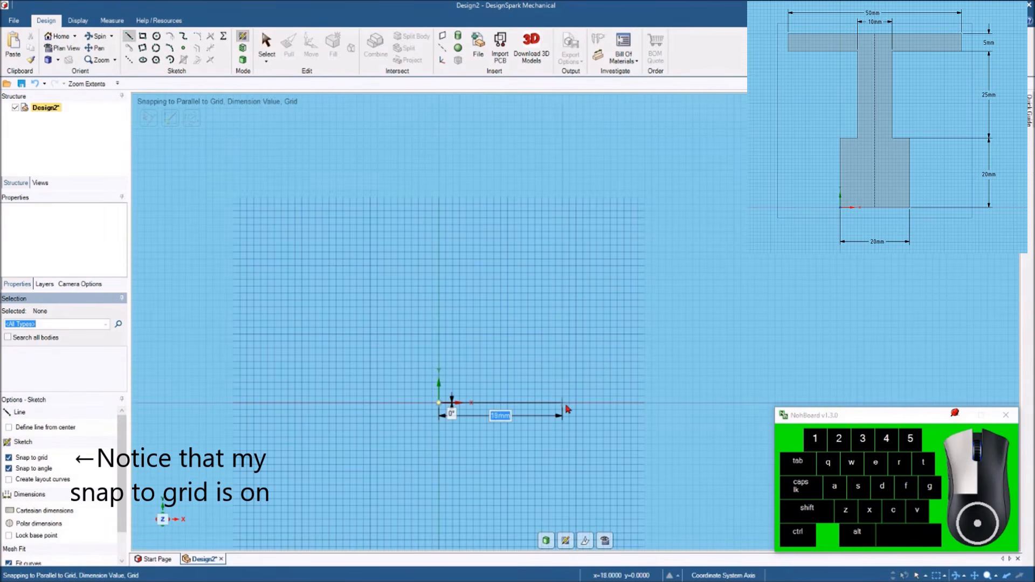
{"action": "key", "text": "space"}
{"action": "type", "text": "20"}
{"action": "key", "text": "Return"}
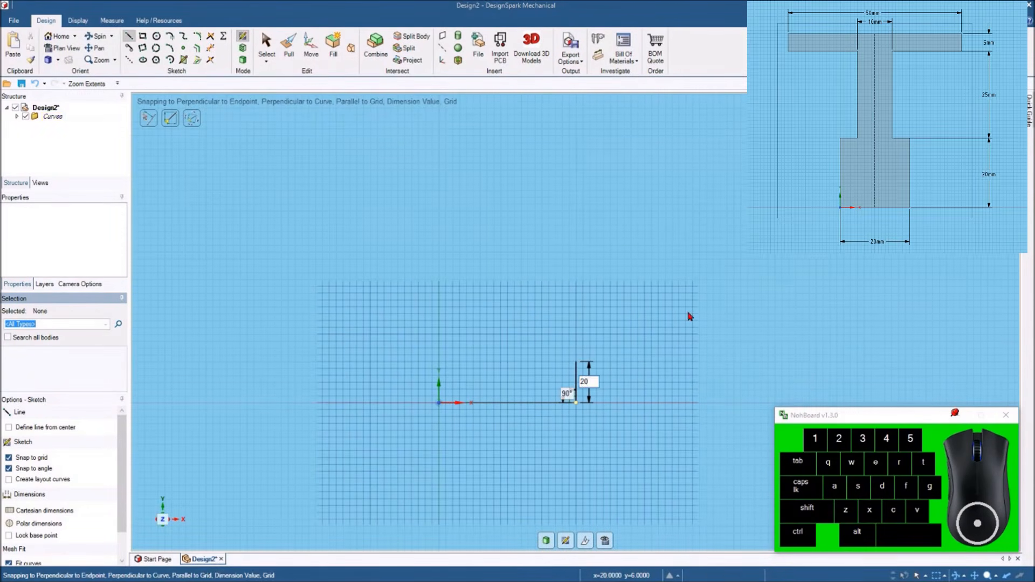
{"action": "left_click", "coordinate": [575, 266]}
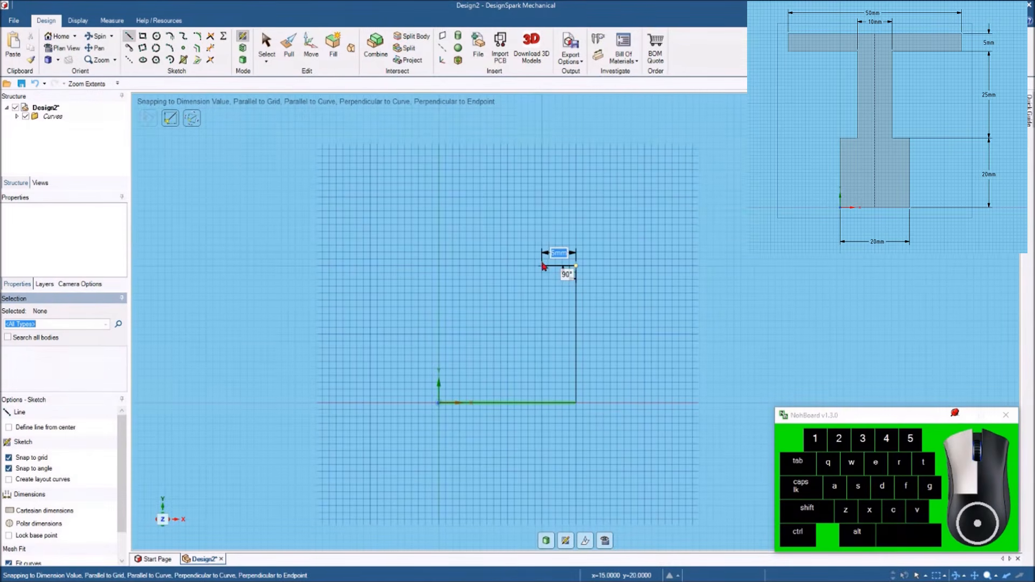
Continue the profile with a 5 mm horizontal line inward and a 25 mm vertical line up from its end
{"action": "key", "text": "space"}
{"action": "type", "text": "5"}
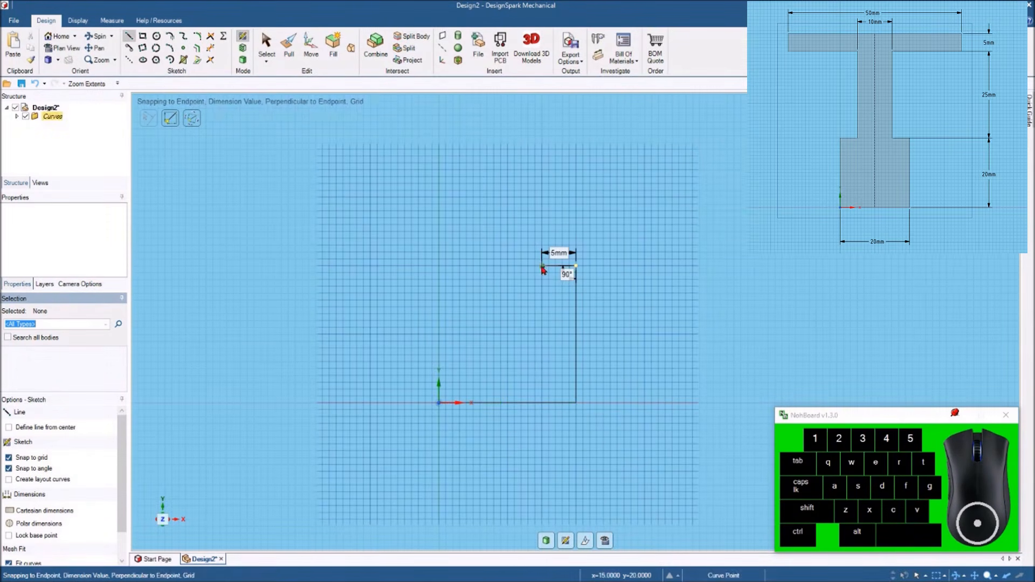
{"action": "left_click", "coordinate": [561, 267]}
{"action": "type", "text": "25mm"}
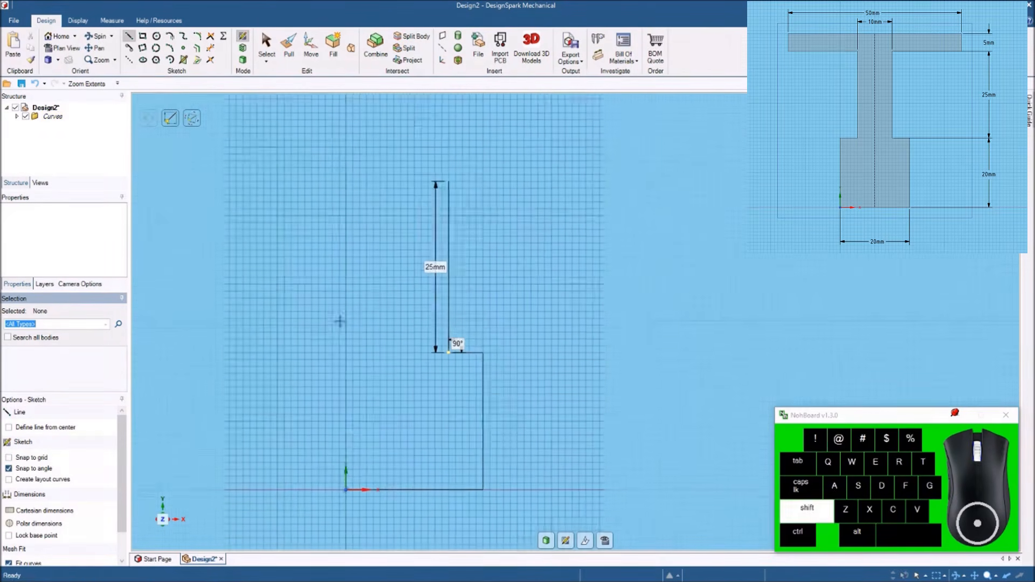
{"action": "middle_click_drag", "start_coordinate": [441, 234], "coordinate": [342, 328], "text": "shift"}
{"action": "left_click", "coordinate": [454, 192]}
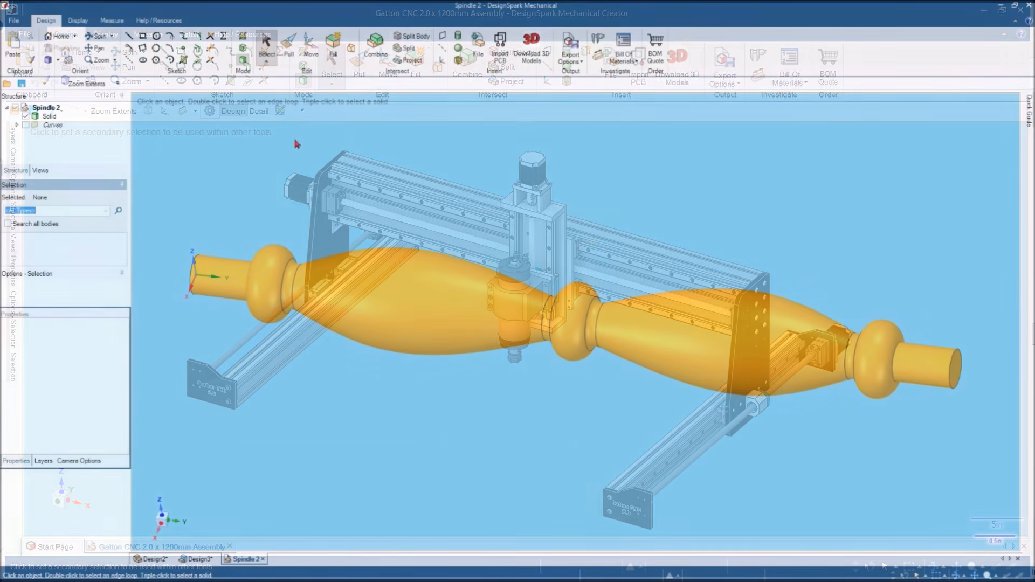
Export the spindle solid as a 3D Print STL file
{"action": "left_click", "coordinate": [571, 54]}
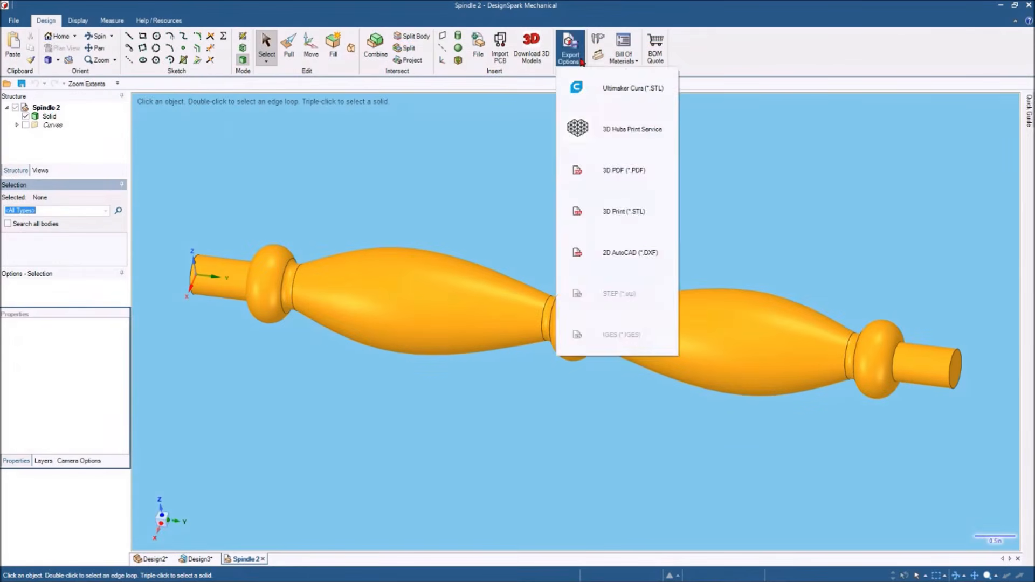
{"action": "left_click", "coordinate": [620, 211]}
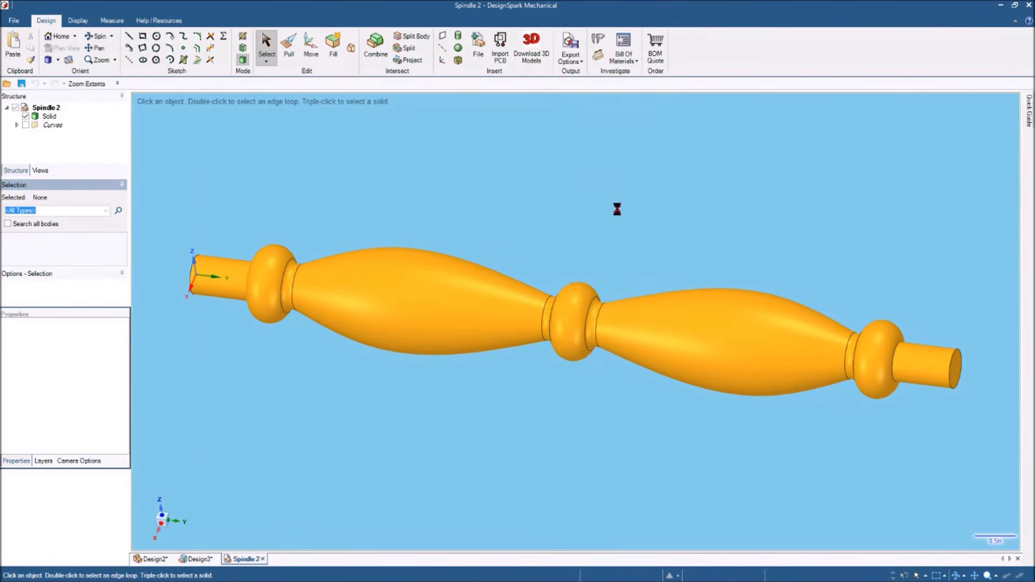
{"action": "left_click", "coordinate": [541, 441]}
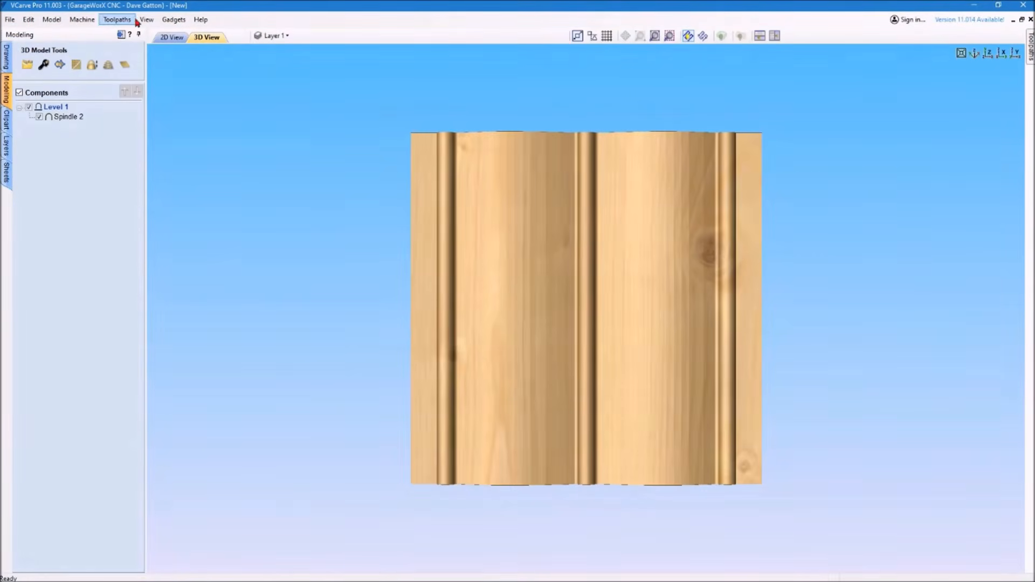
Switch to VCarve Pro and display the flat Spindle 2 component as a wrapped rotary model
{"action": "left_click", "coordinate": [146, 20]}
{"action": "left_click", "coordinate": [185, 118]}
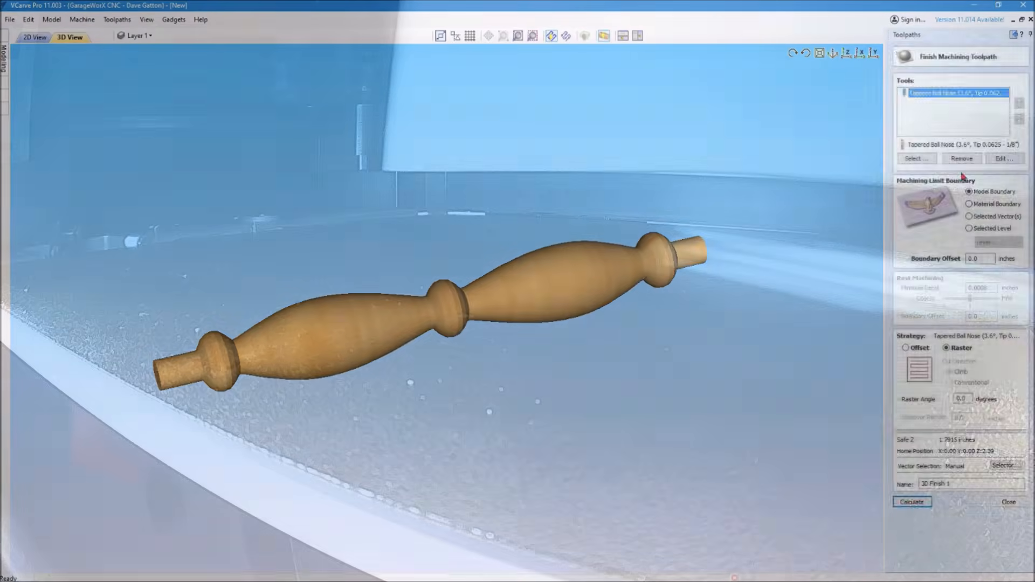